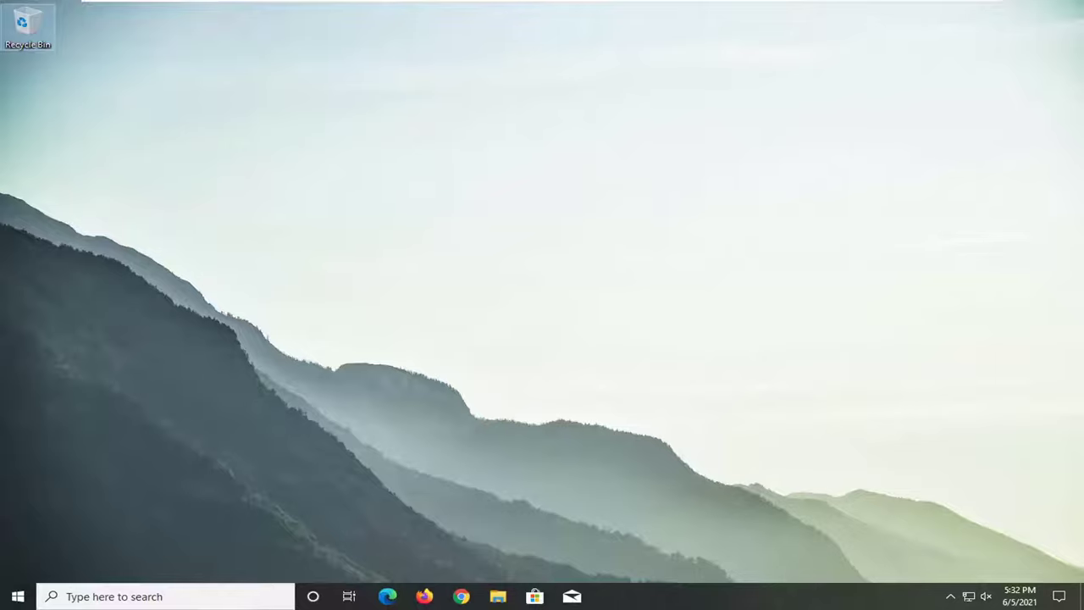
# Search Windows for "data usage", open the overview in the system settings and show the data usage of the Ethernet0 connection
pyautogui.click(12, 600)
pyautogui.write('d')
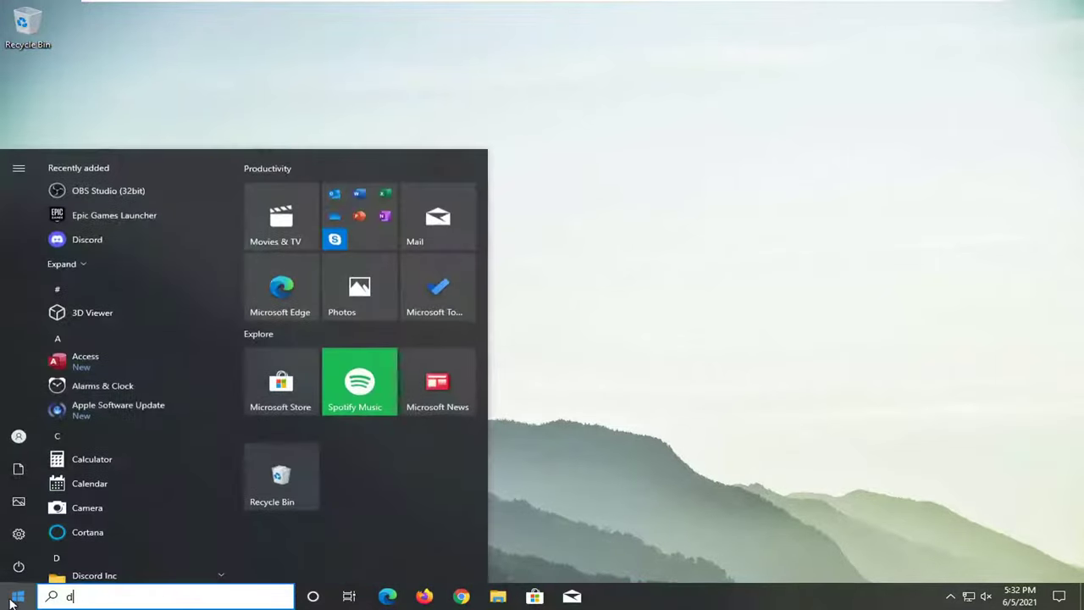
pyautogui.write('ata usage')
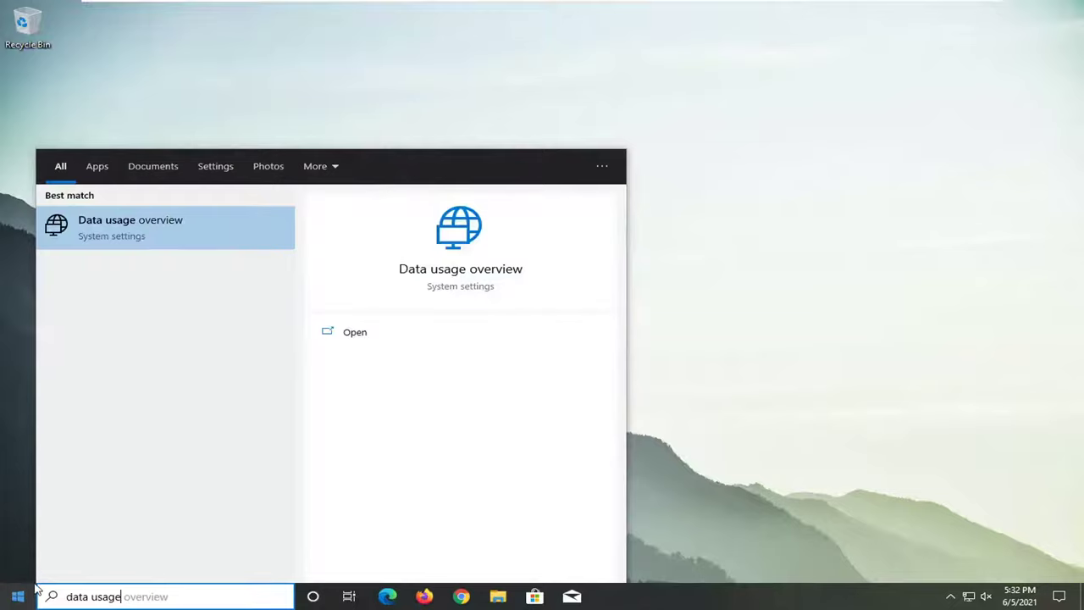
pyautogui.click(152, 232)
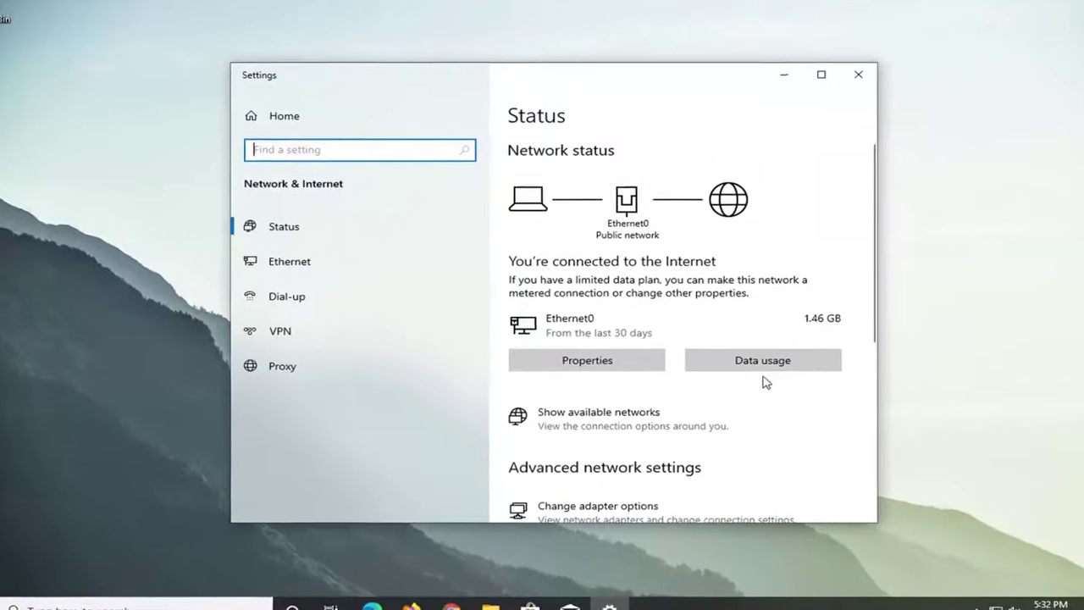
pyautogui.click(753, 360)
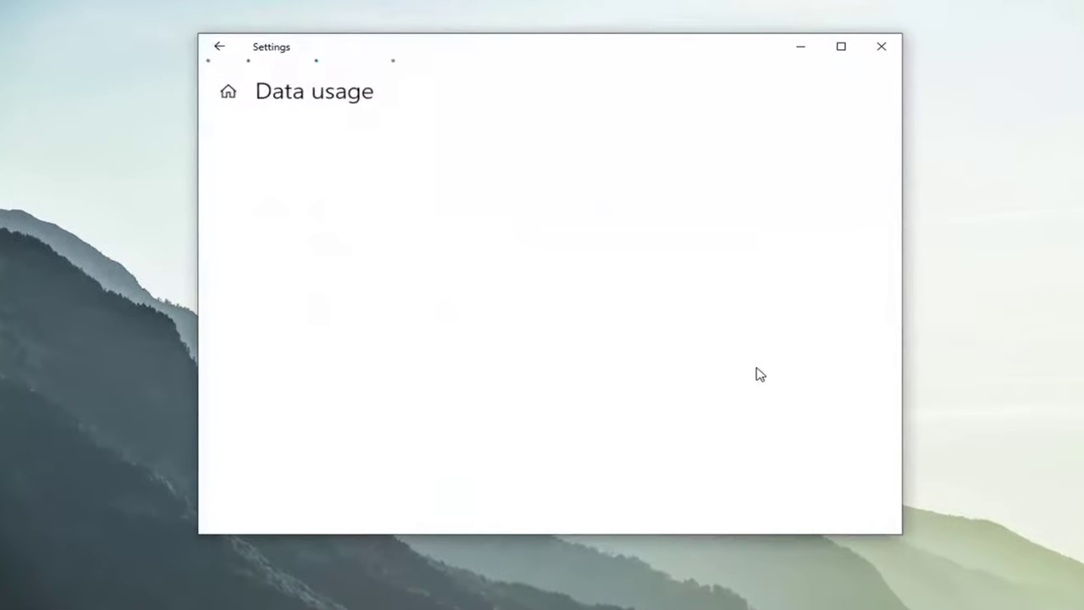
# Examine how much data each app has used on Ethernet0, along with the data limit section
pyautogui.scroll(-3, 678, 348)
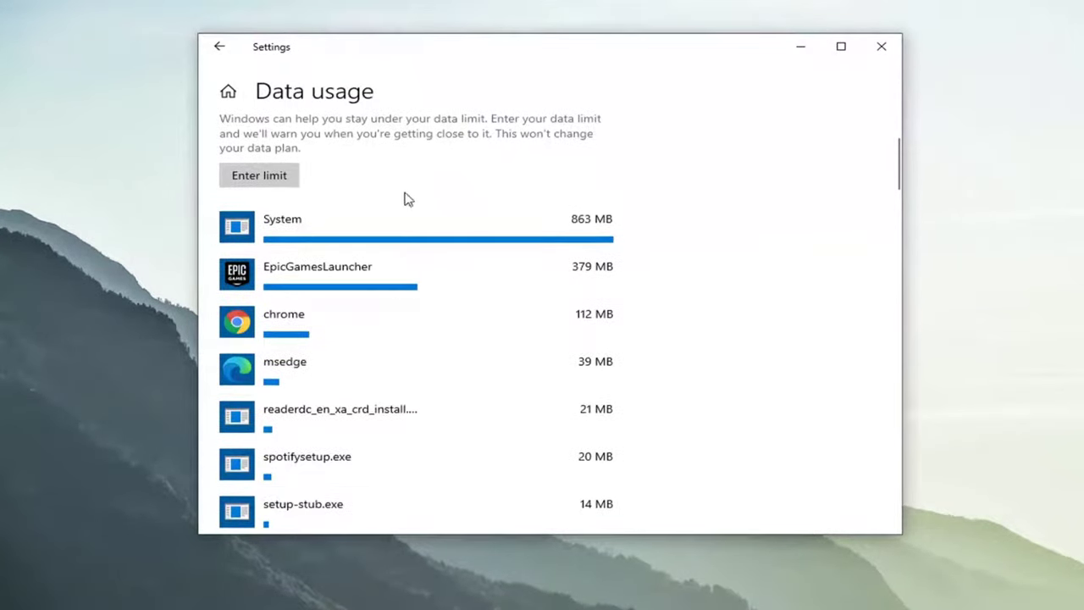
pyautogui.scroll(-4, 364, 395)
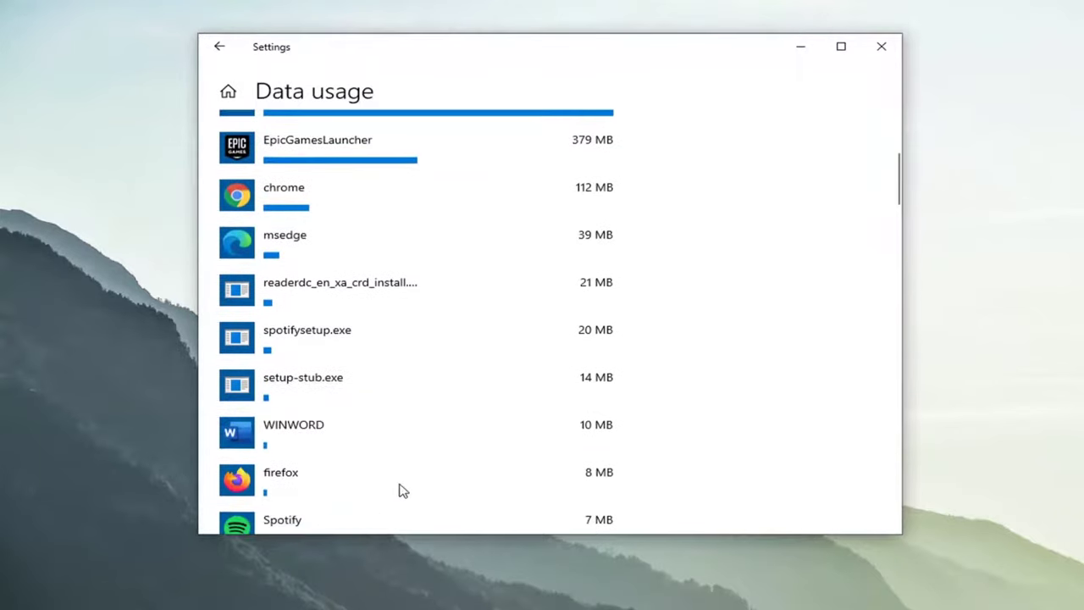
pyautogui.scroll(-3, 359, 433)
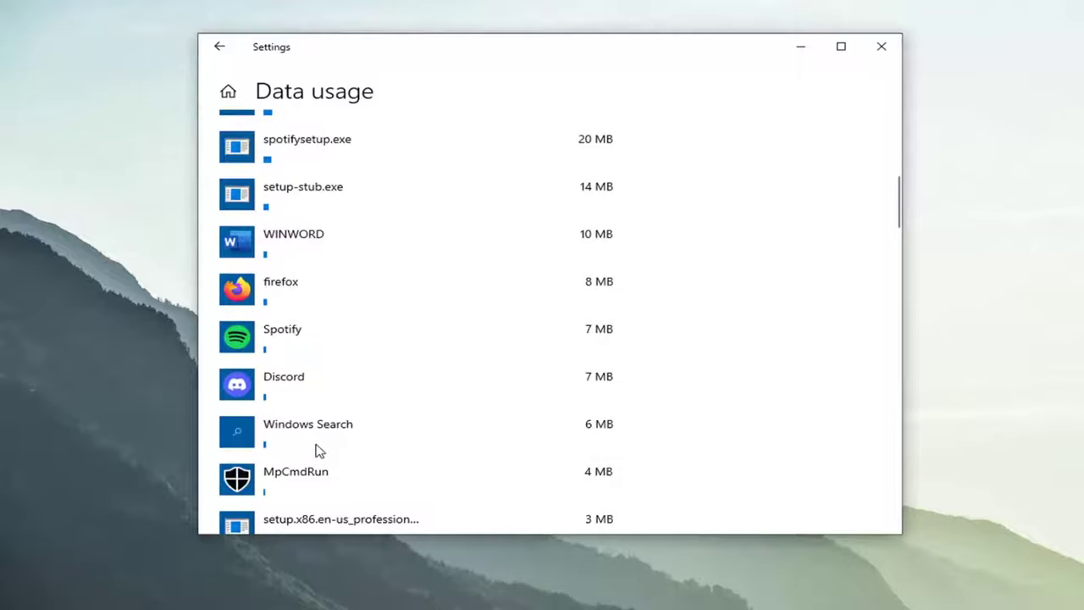
pyautogui.scroll(-2, 316, 450)
pyautogui.scroll(-2, 301, 449)
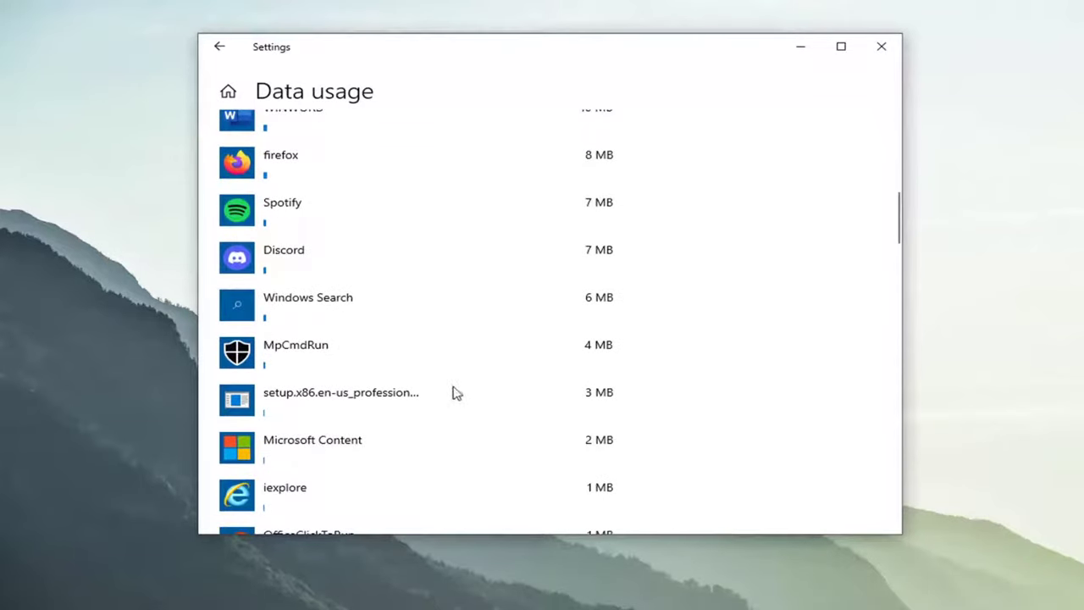
pyautogui.scroll(10, 513, 411)
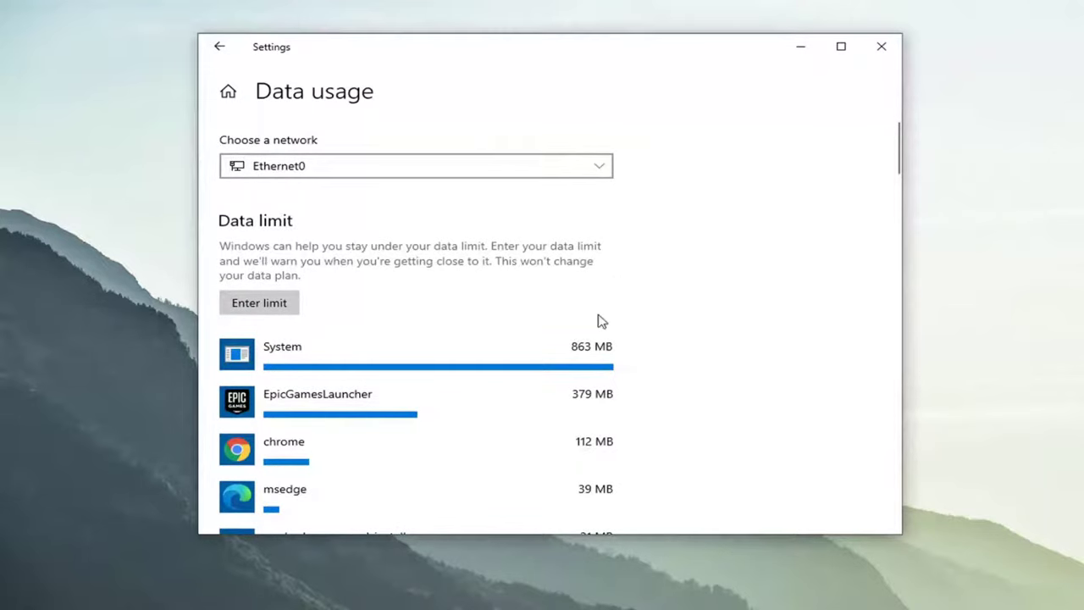
pyautogui.scroll(-1, 636, 296)
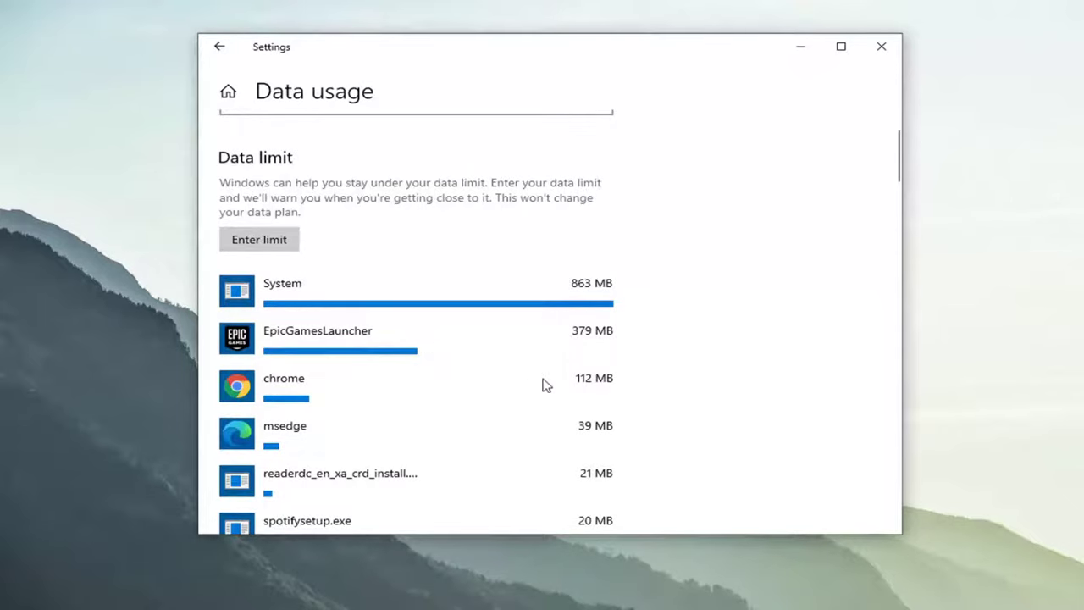
pyautogui.scroll(-1, 423, 424)
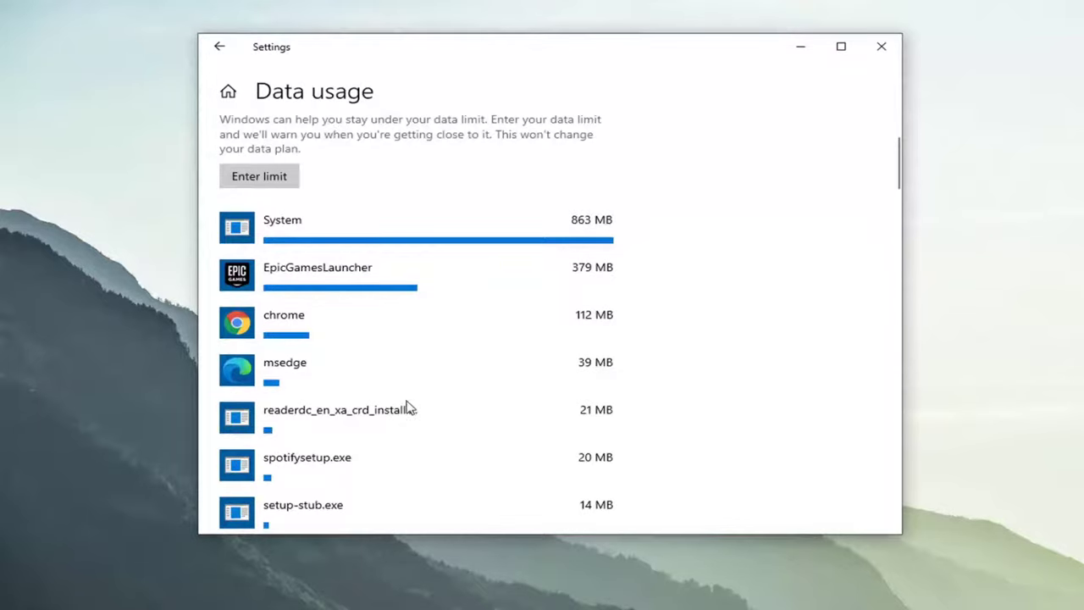
pyautogui.scroll(3, 604, 336)
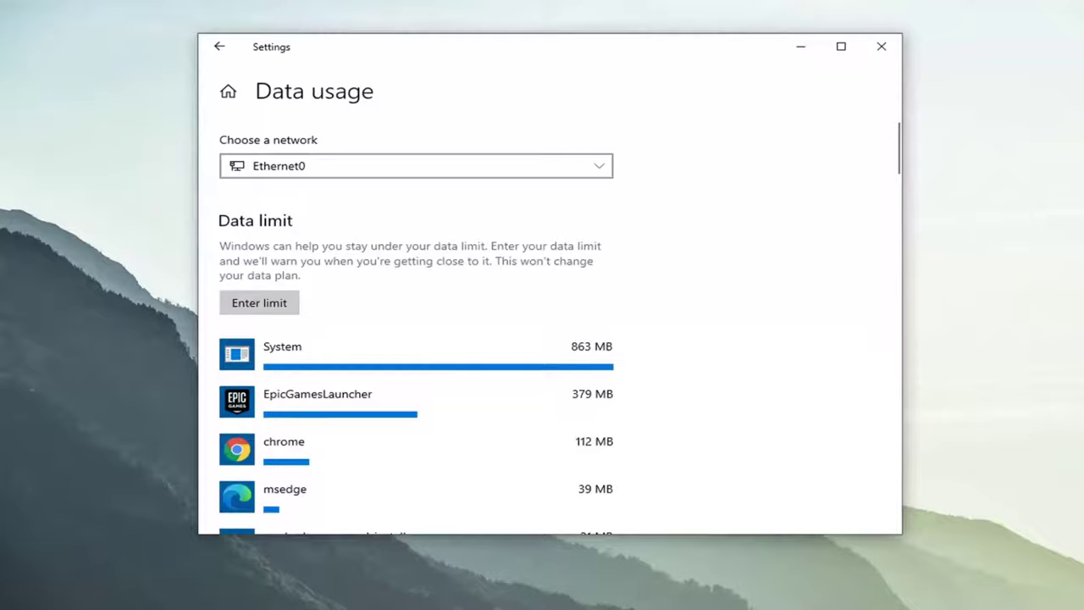
# Close the data usage window, search Windows for "metered connection" and view the metered connections option for offline maps
pyautogui.click(881, 46)
pyautogui.click(2, 606)
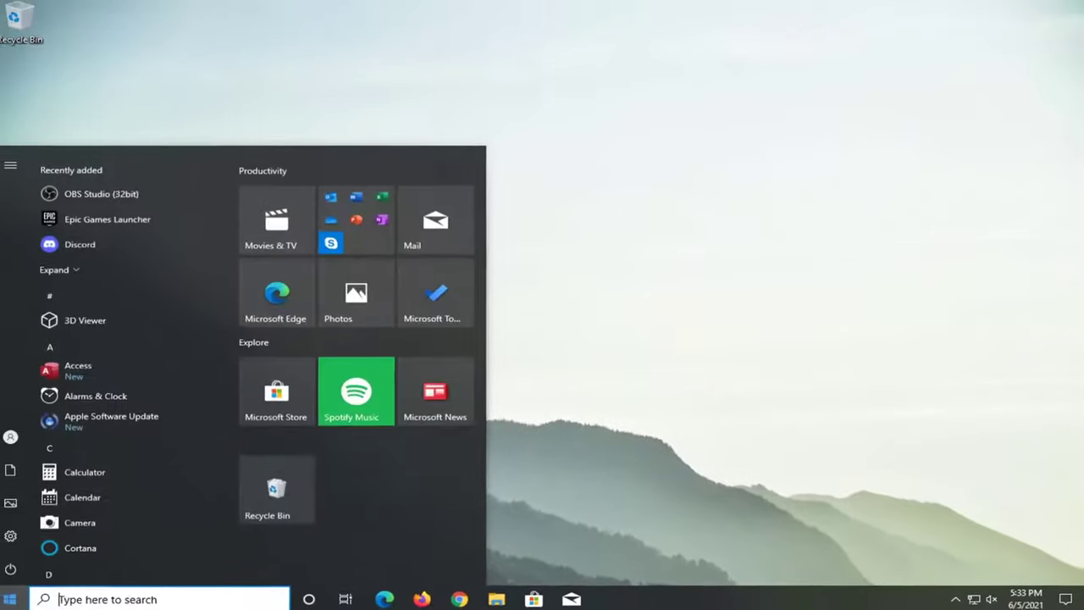
pyautogui.write('metere')
pyautogui.write('d connection')
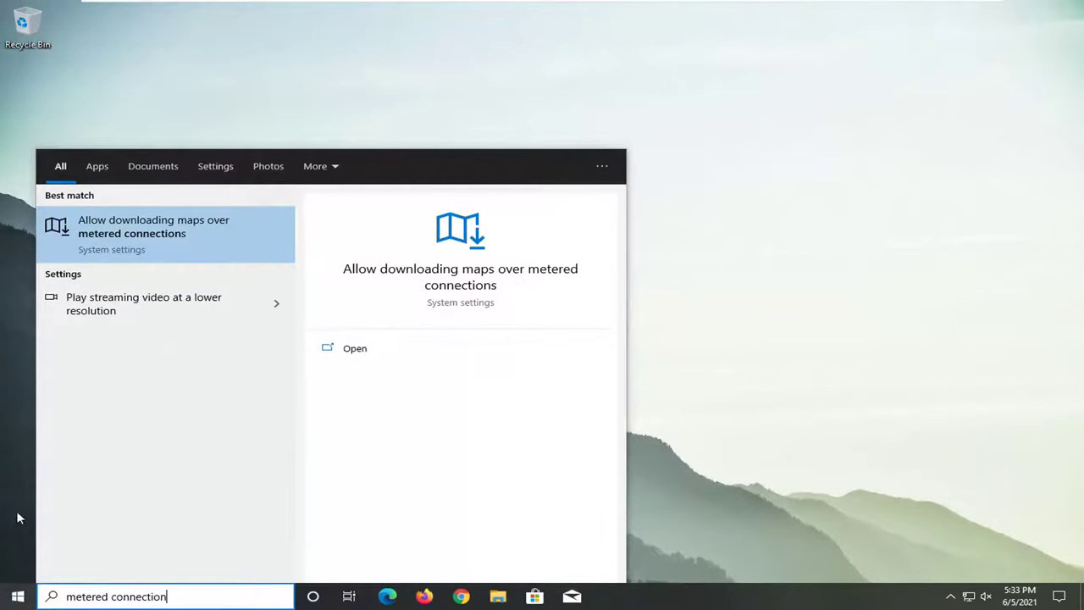
pyautogui.click(177, 235)
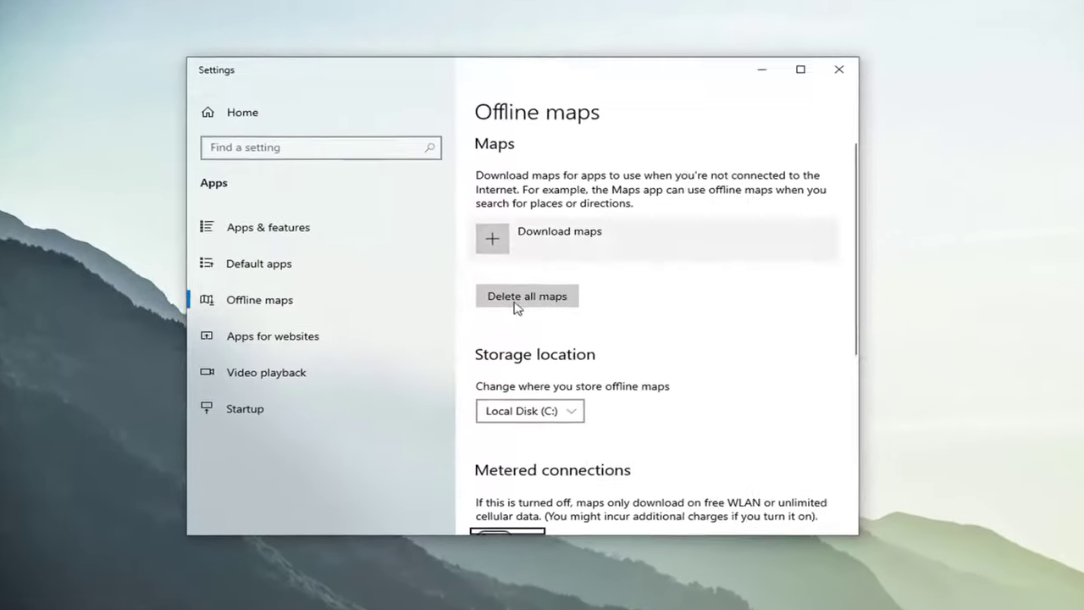
pyautogui.scroll(-3, 542, 394)
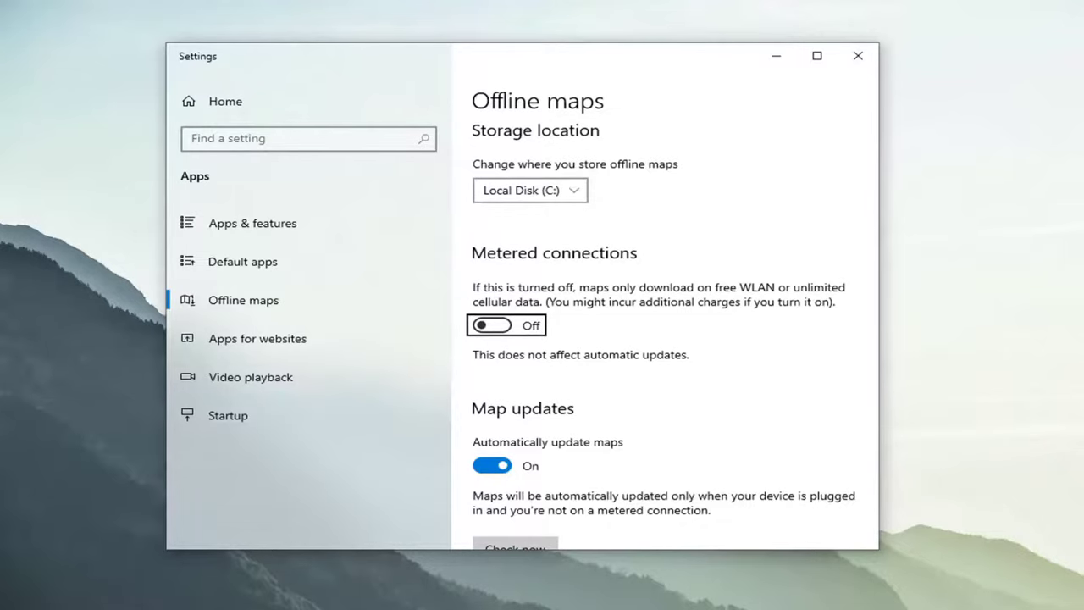
# Go to the Network & Internet settings, open the Ethernet0 properties and set the network as a metered connection
pyautogui.click(216, 104)
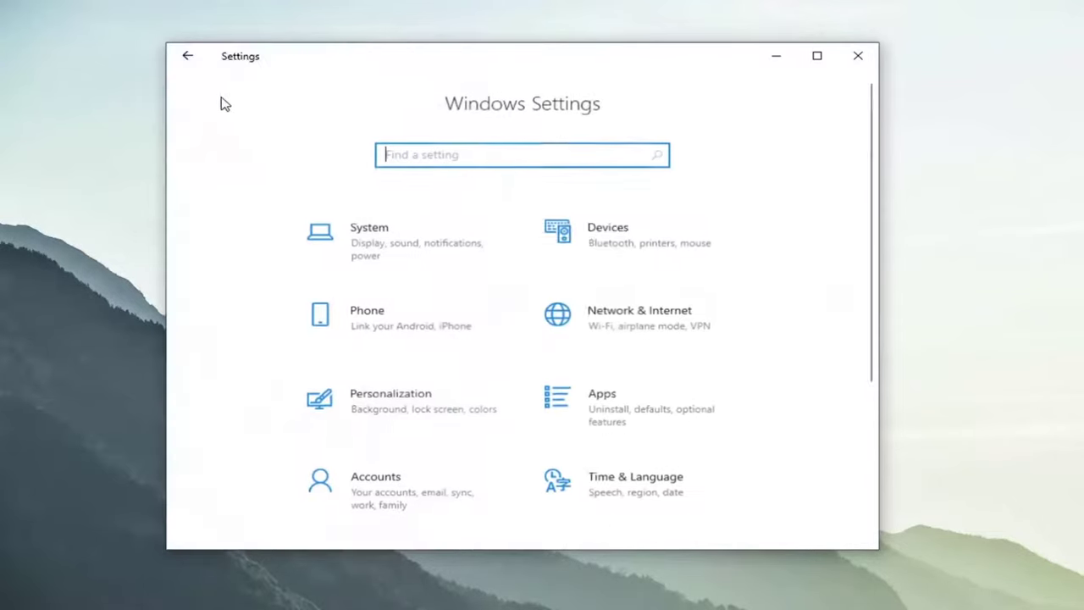
pyautogui.click(655, 313)
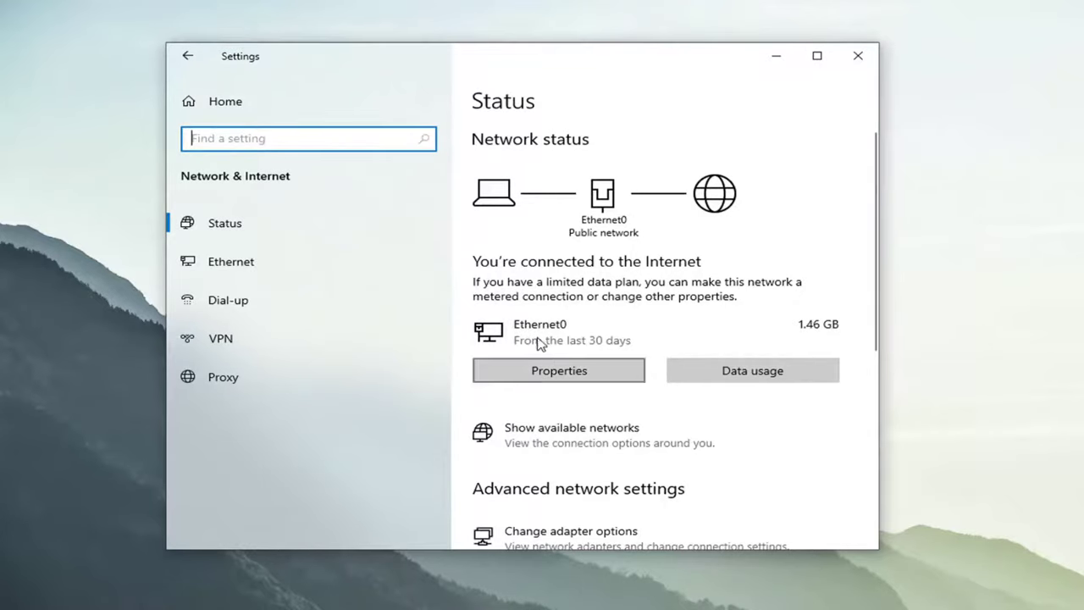
pyautogui.click(576, 379)
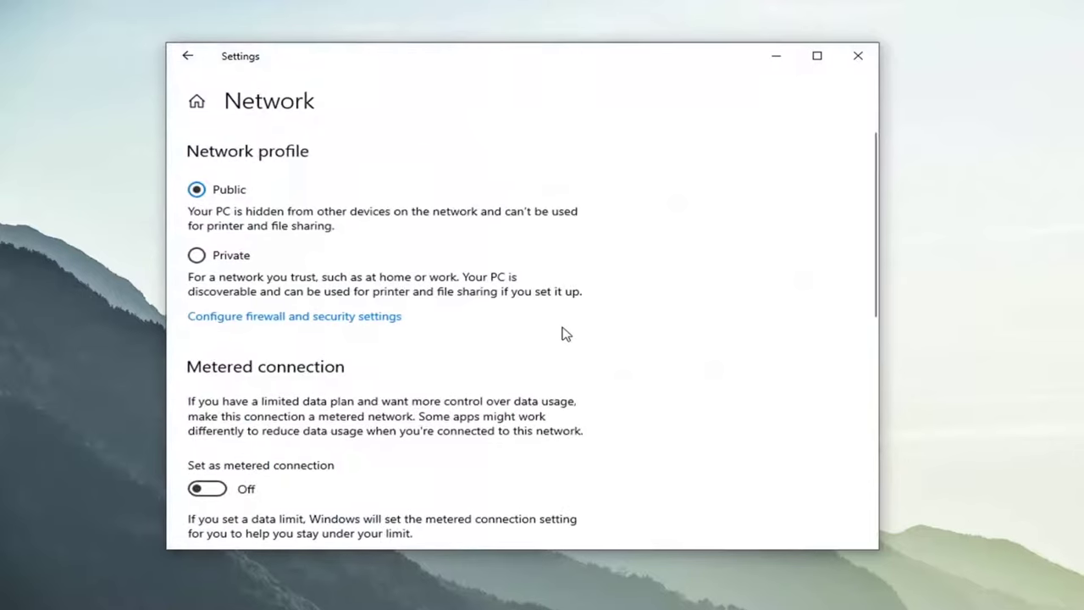
pyautogui.scroll(-3, 517, 314)
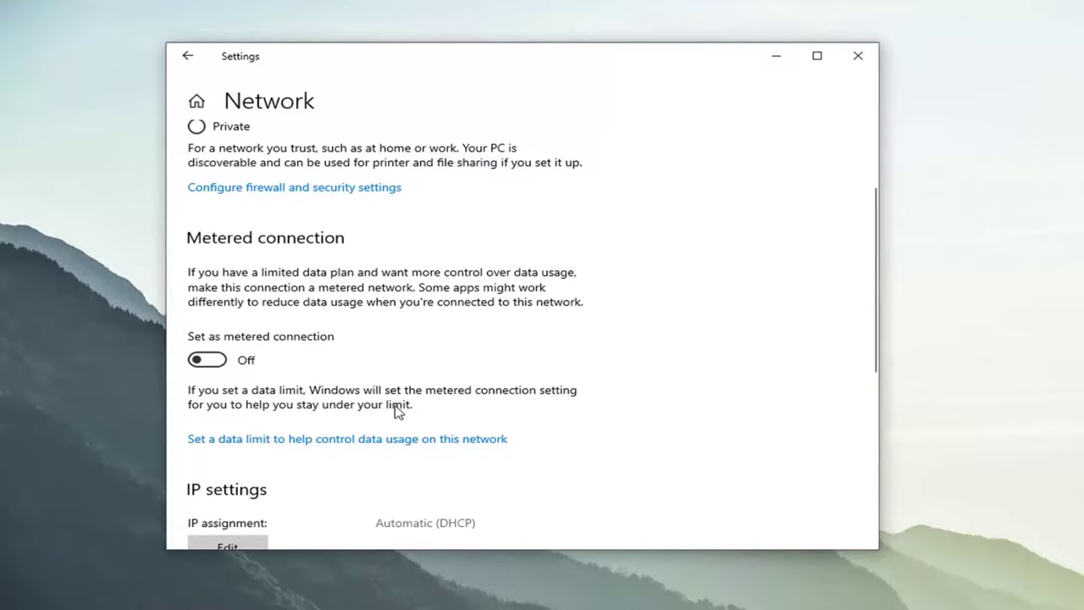
pyautogui.scroll(-1, 242, 327)
pyautogui.click(201, 296)
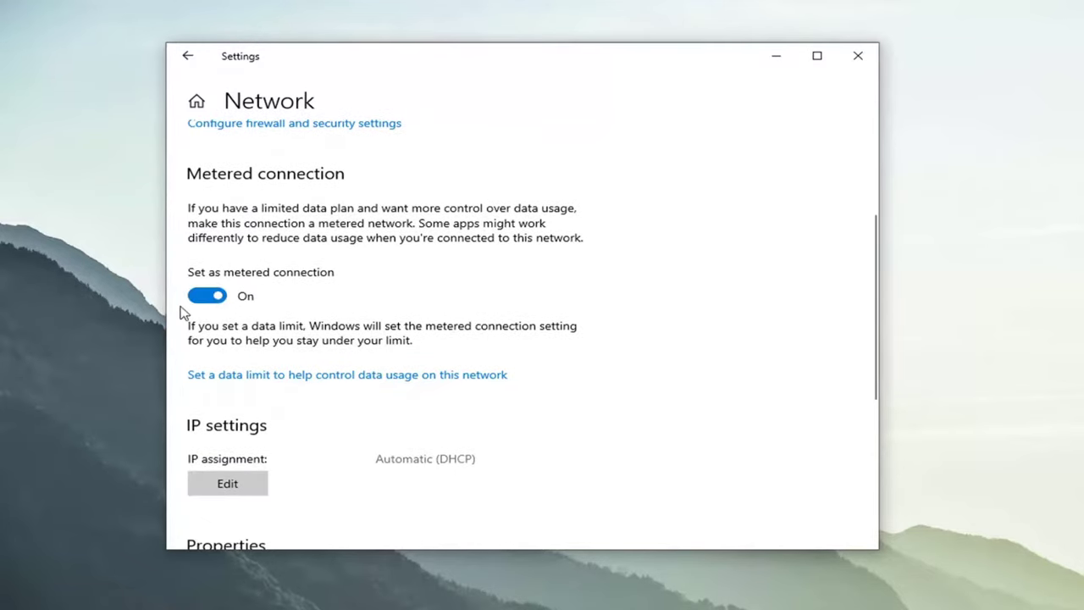
# Turn off the metered connection setting for the Ethernet0 network
pyautogui.scroll(2, 218, 376)
pyautogui.scroll(1, 218, 373)
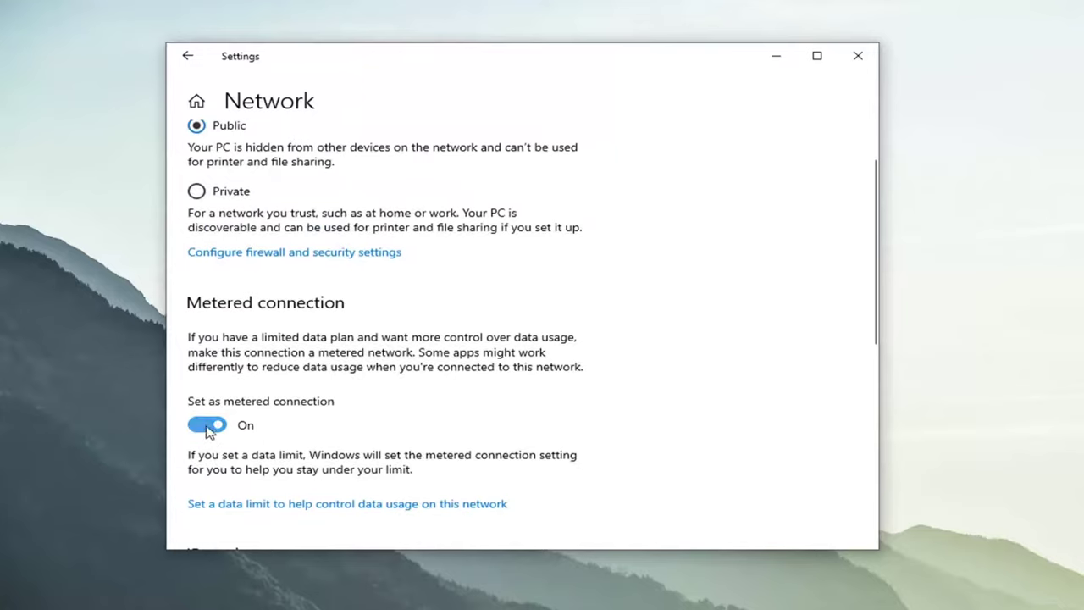
pyautogui.click(219, 424)
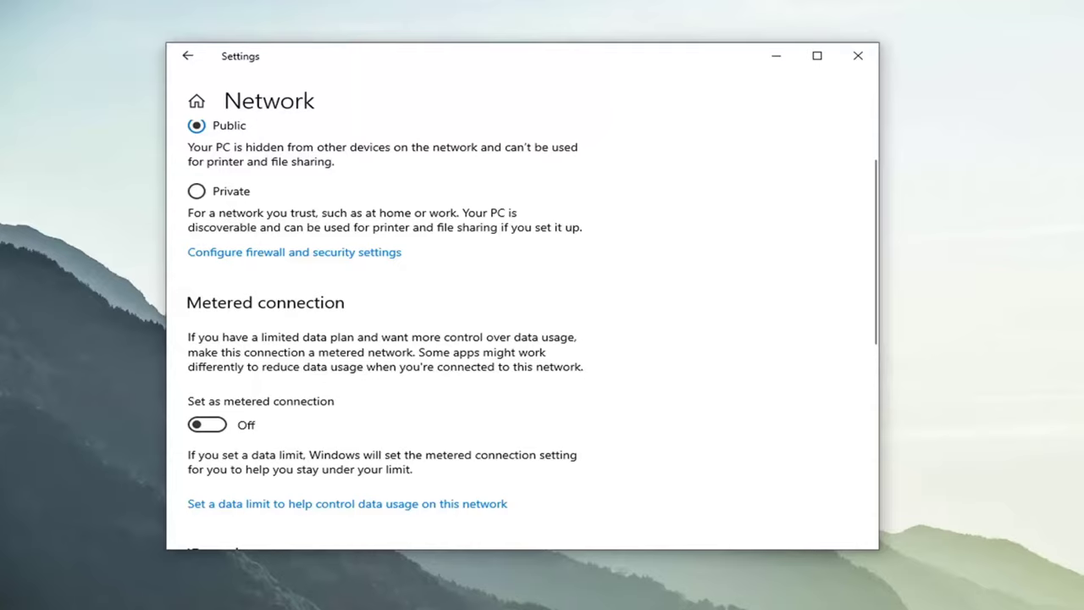
# Return to the main Windows settings and open the Background apps permissions within Privacy
pyautogui.click(183, 64)
pyautogui.click(185, 60)
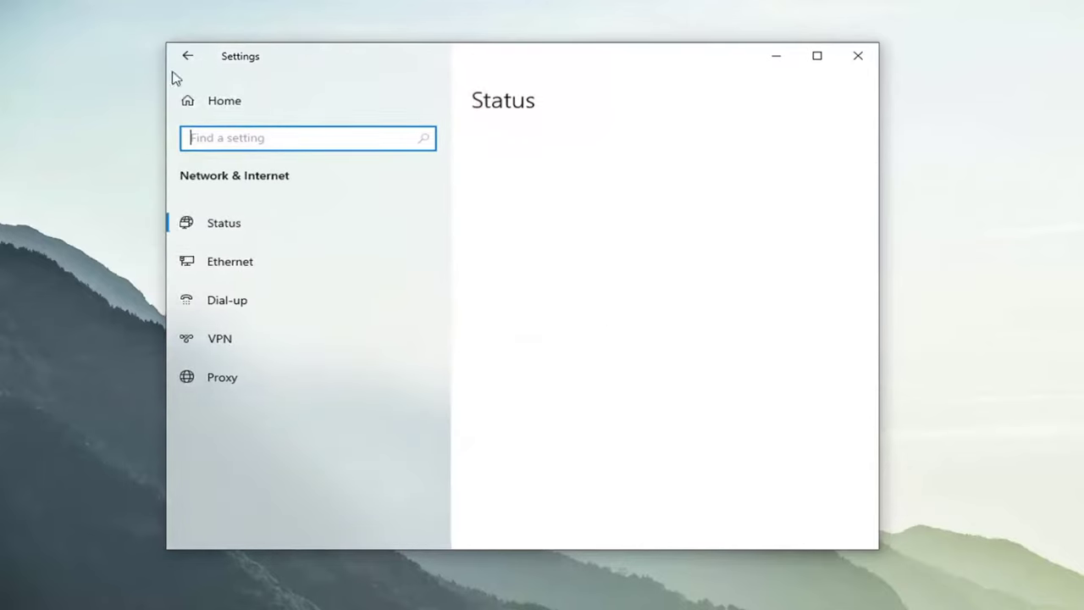
pyautogui.click(186, 61)
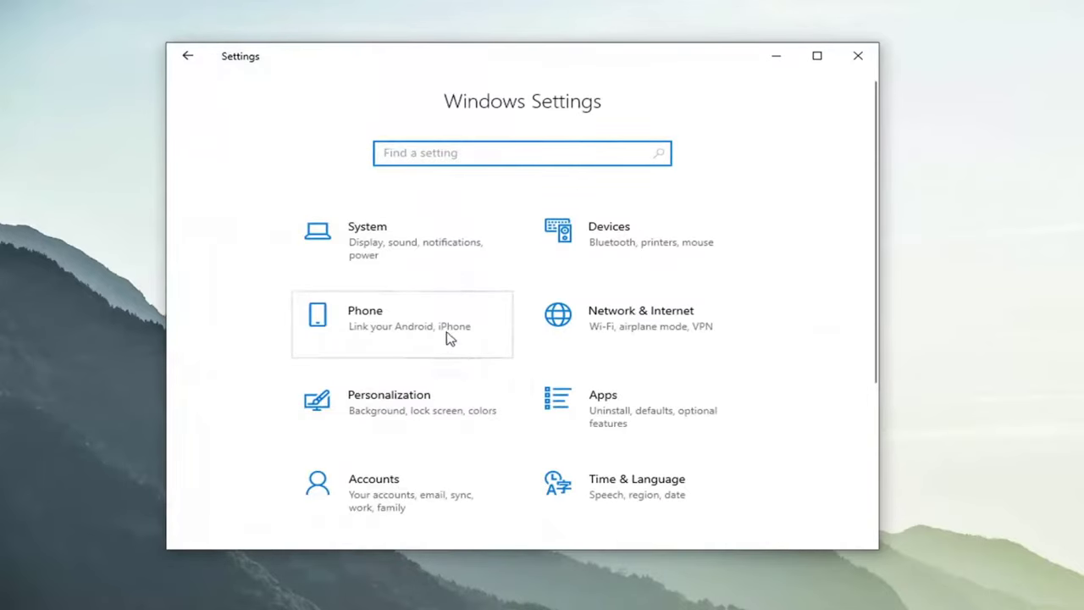
pyautogui.scroll(-3, 496, 368)
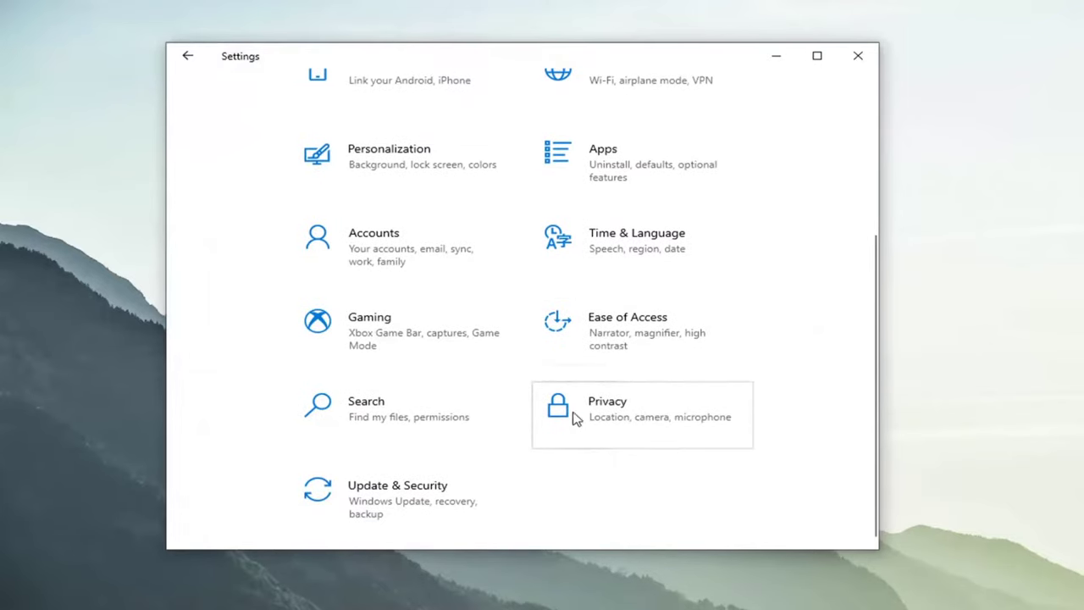
pyautogui.click(632, 428)
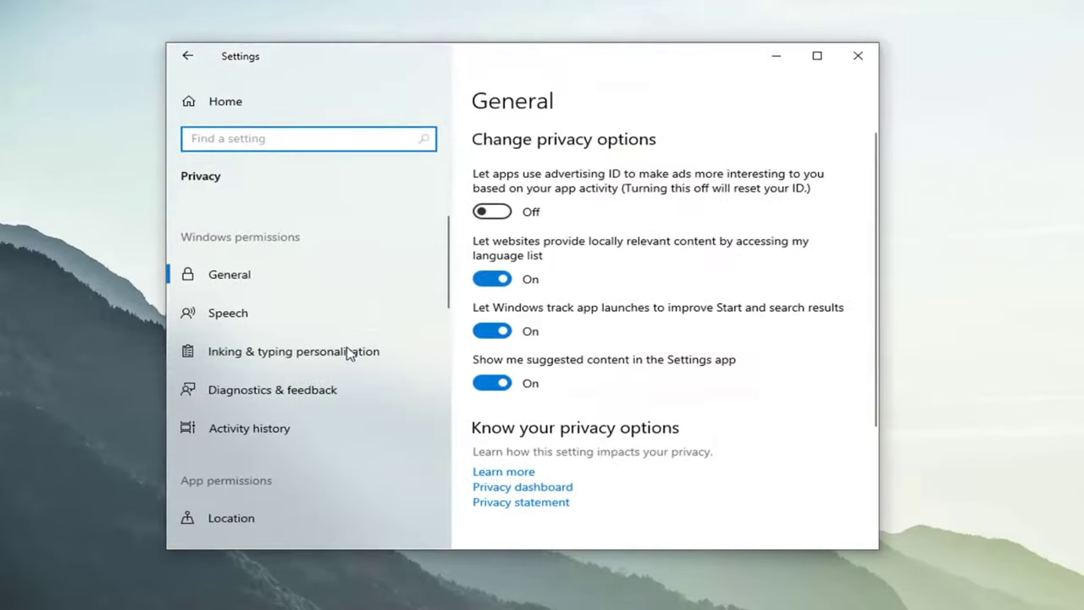
pyautogui.scroll(-4, 272, 363)
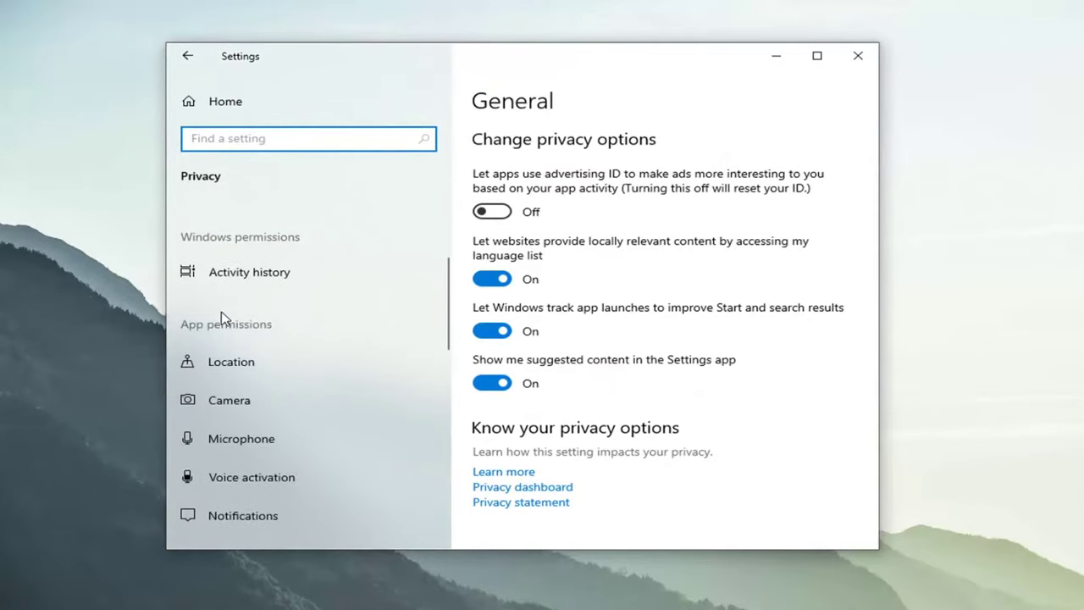
pyautogui.scroll(-10, 226, 320)
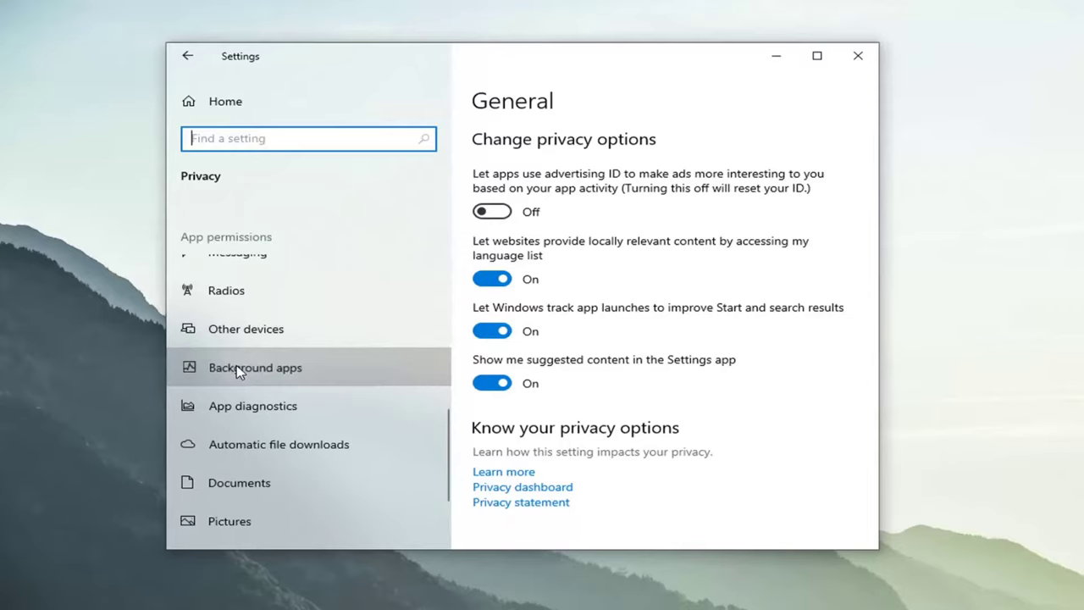
pyautogui.click(241, 370)
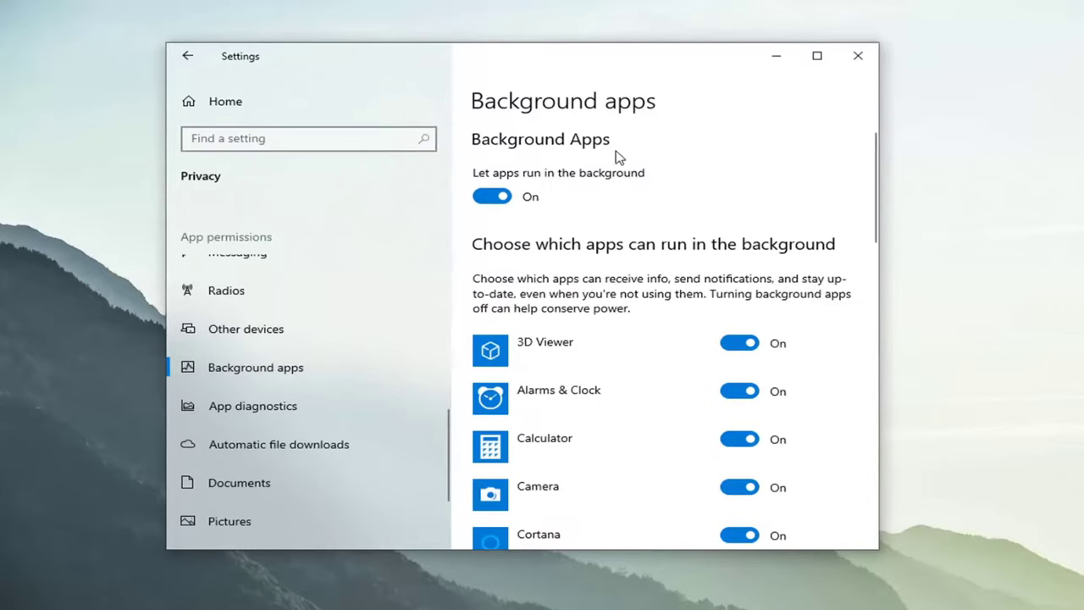
# Turn off letting apps run in the background and look through the list of affected apps
pyautogui.scroll(-3, 663, 345)
pyautogui.scroll(3, 664, 345)
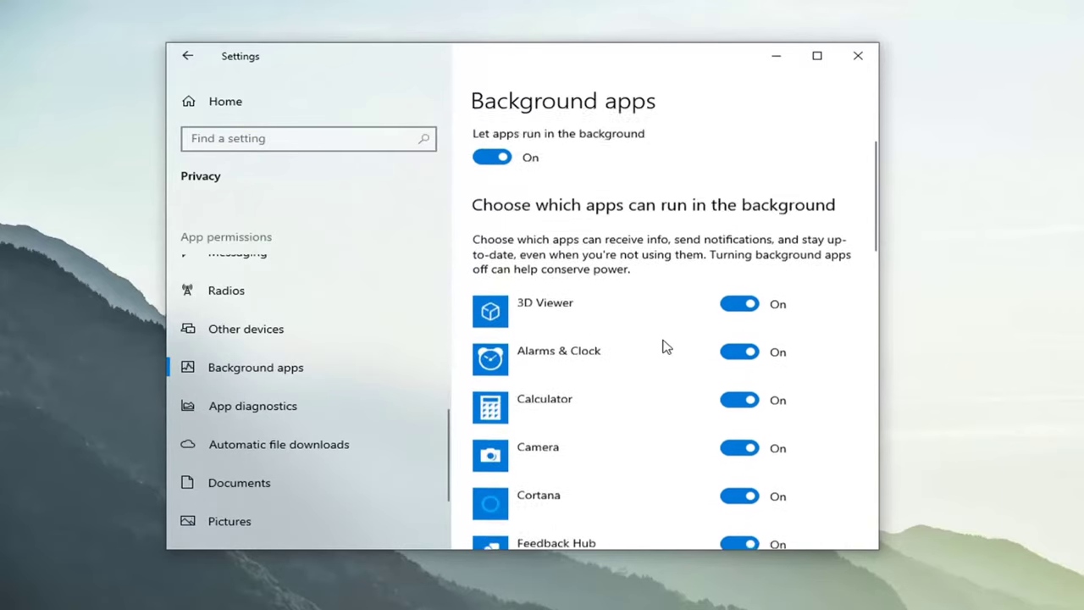
pyautogui.click(503, 199)
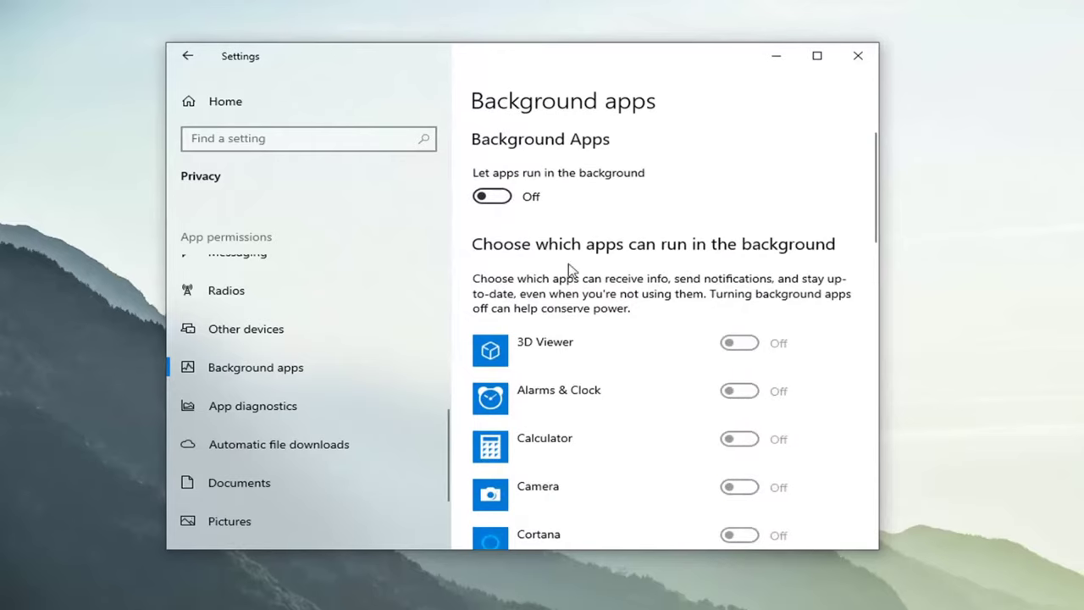
pyautogui.scroll(-5, 719, 346)
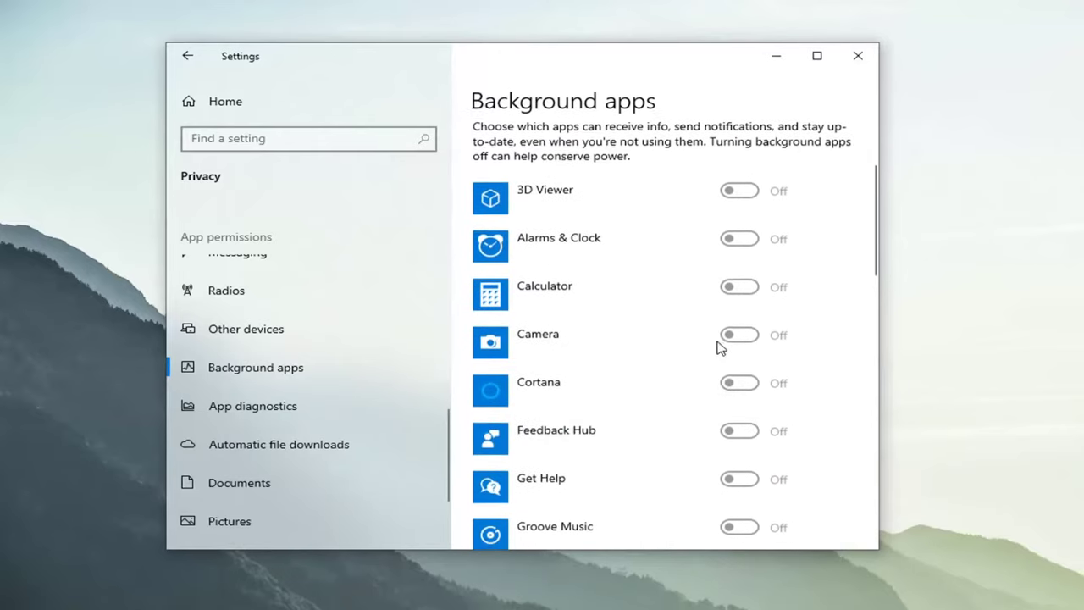
pyautogui.scroll(-10, 738, 412)
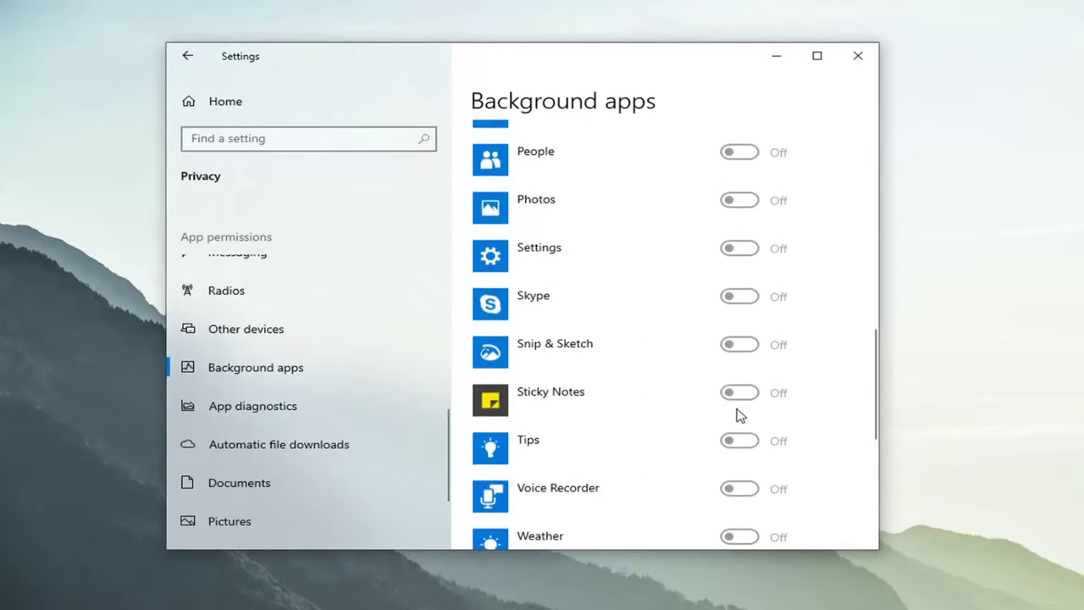
pyautogui.scroll(15, 741, 411)
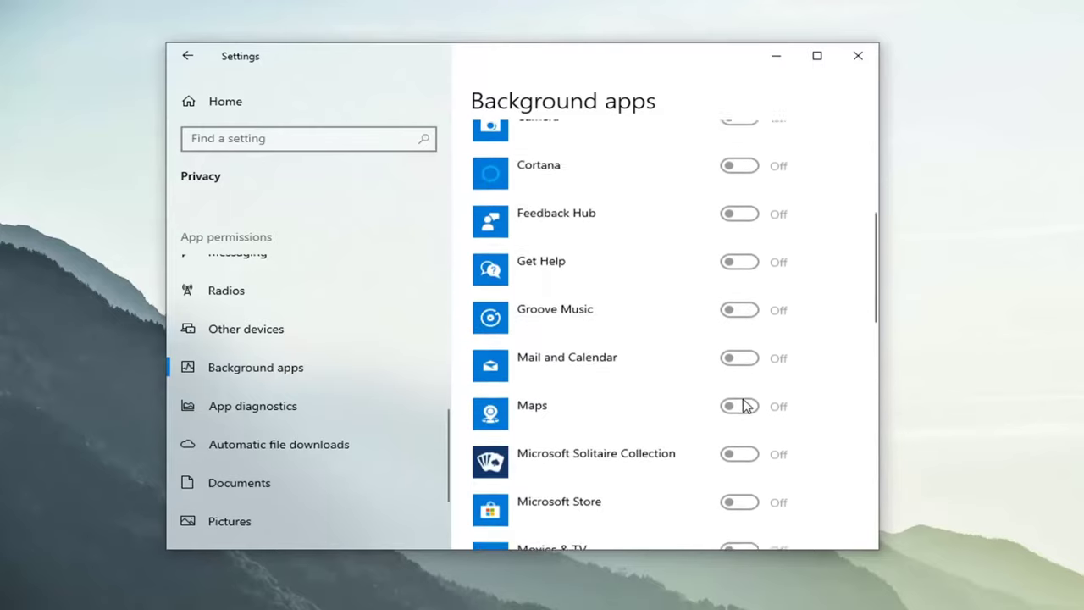
pyautogui.scroll(-5, 737, 364)
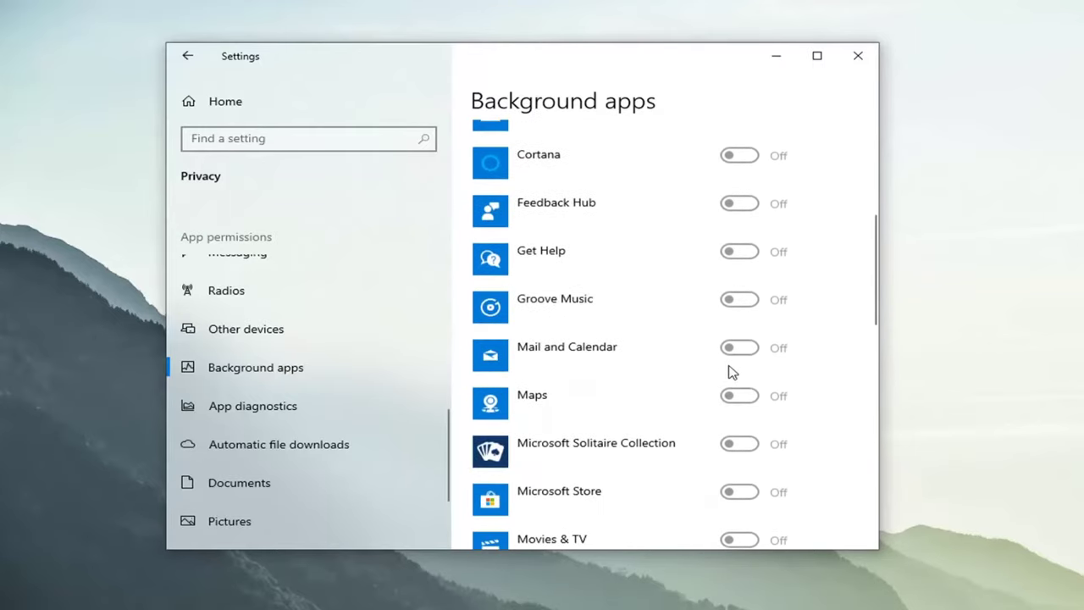
pyautogui.scroll(5, 742, 347)
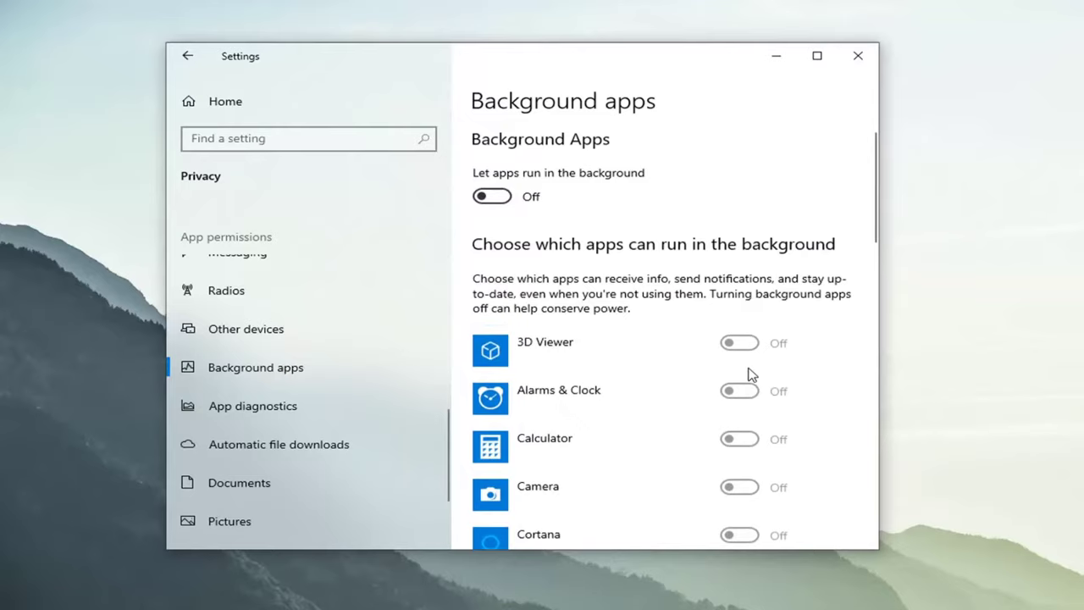